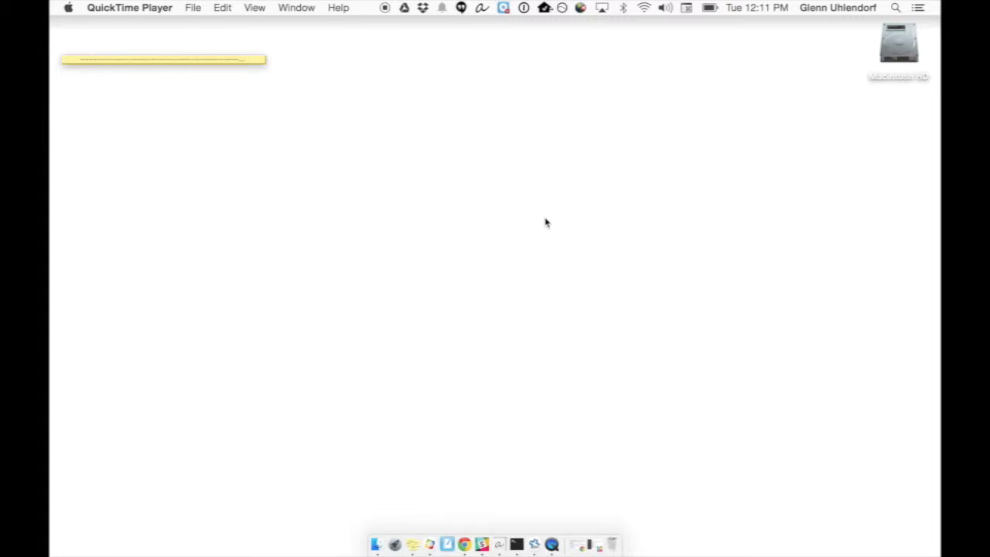
- Move the collapsed Stickies note slightly higher on the desktop
drag(172, 60, 167, 31)
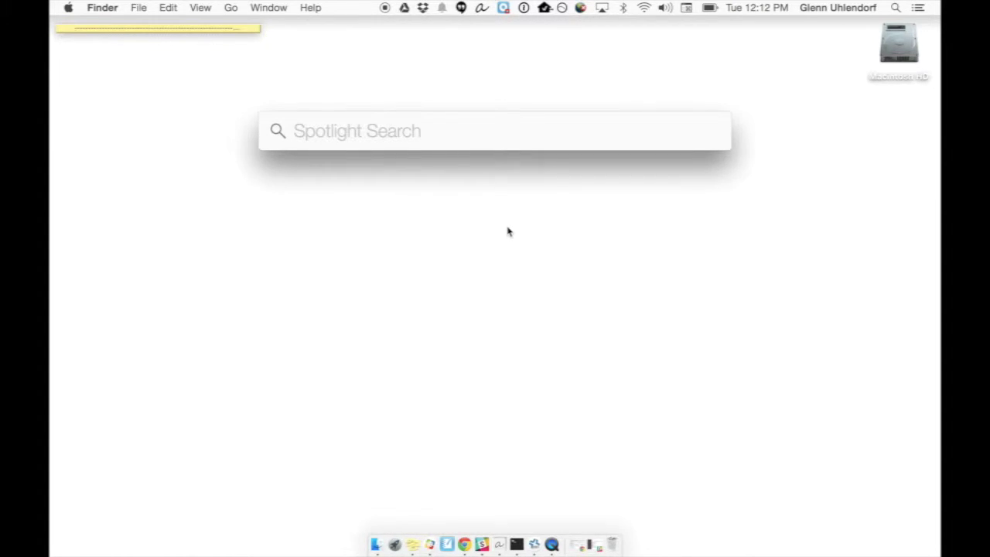
- Search Spotlight for 'not' to launch SMART Notebook with a new Untitled document
text(not)
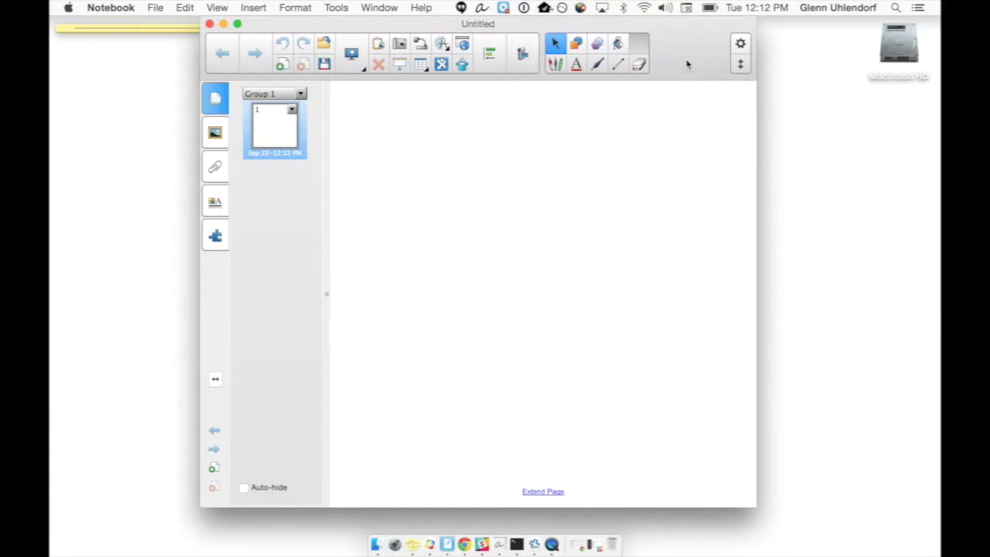
- Apply the ABCs 1 theme from Gallery Essentials' Backgrounds and Themes to the blank page
mouse_move(687, 64)
mouse_down()
mouse_move(668, 60)
mouse_move(681, 60)
mouse_up()
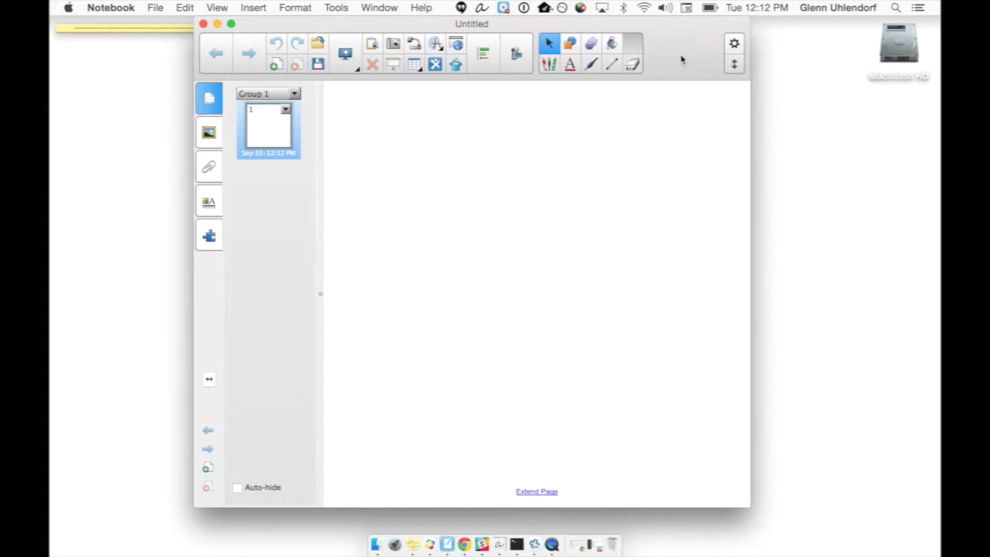
click(210, 135)
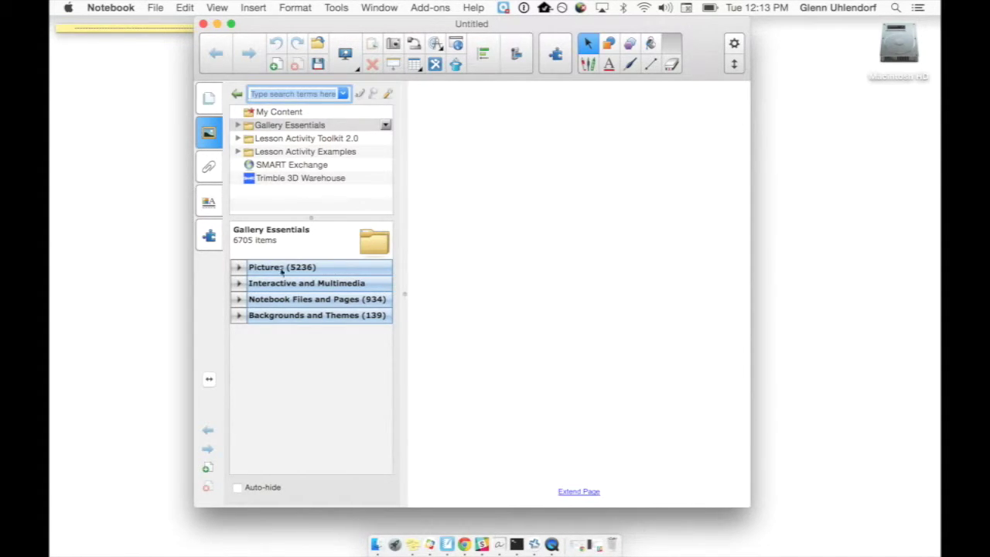
click(242, 323)
click(239, 317)
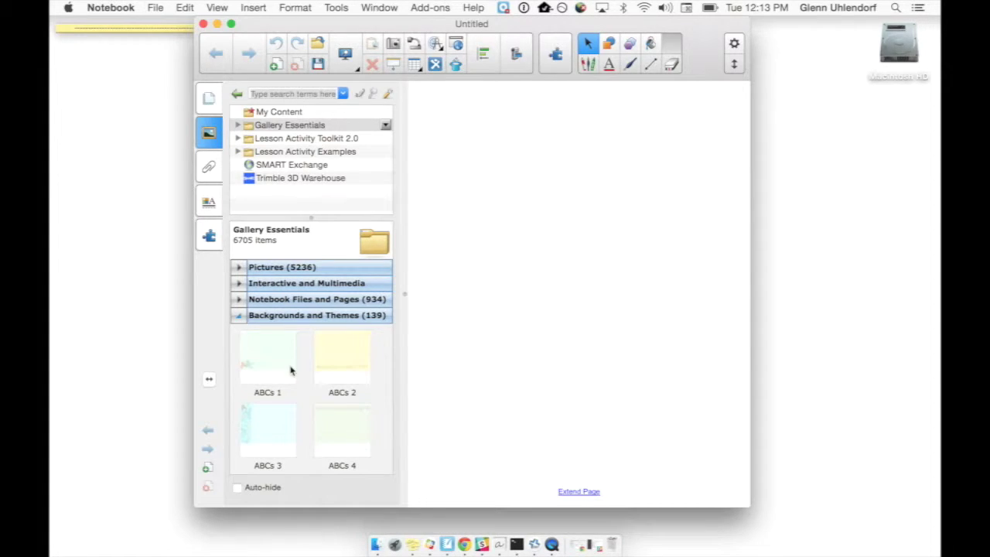
drag(269, 358, 520, 286)
click(548, 240)
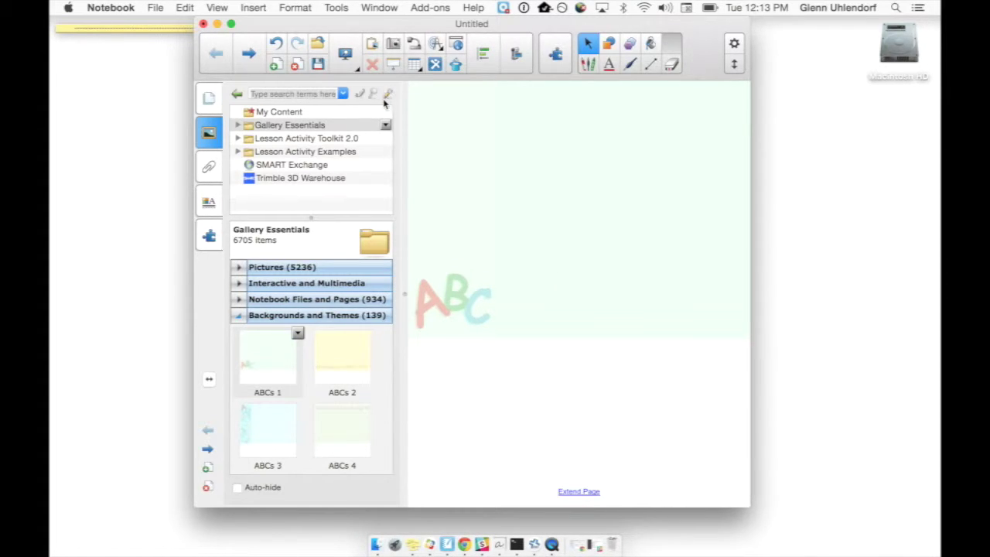
- Check the Lesson Activity Toolkit for updates, authorising with the account password
click(386, 94)
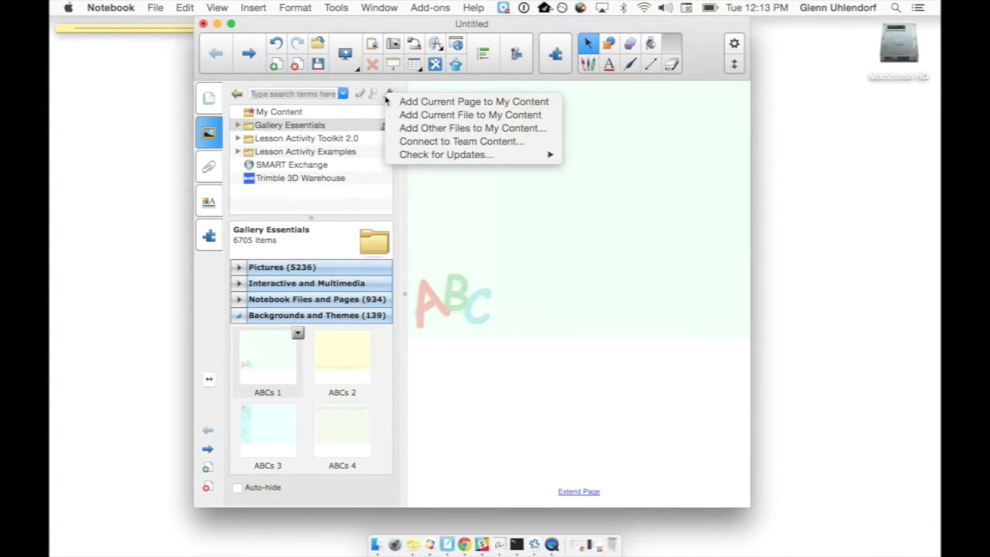
mouse_move(450, 158)
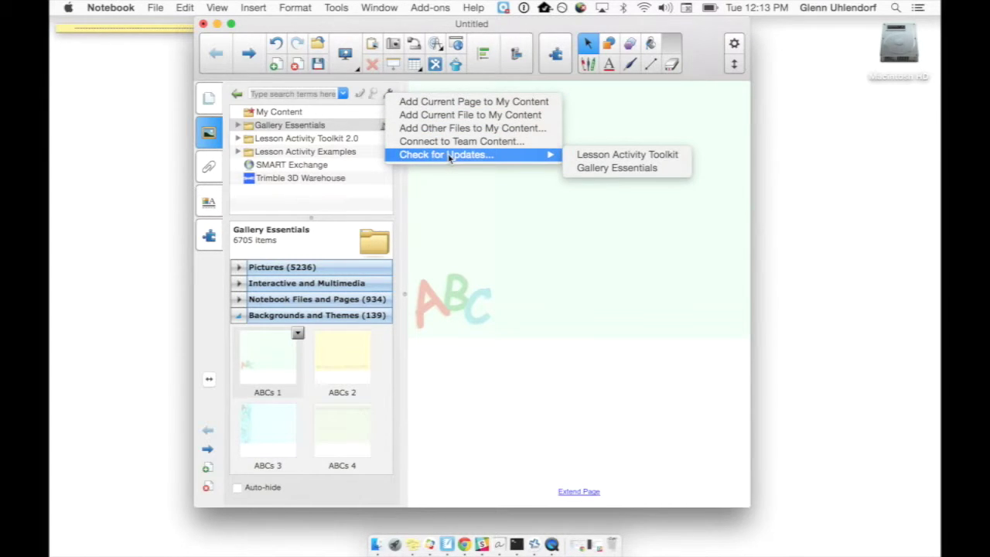
click(652, 163)
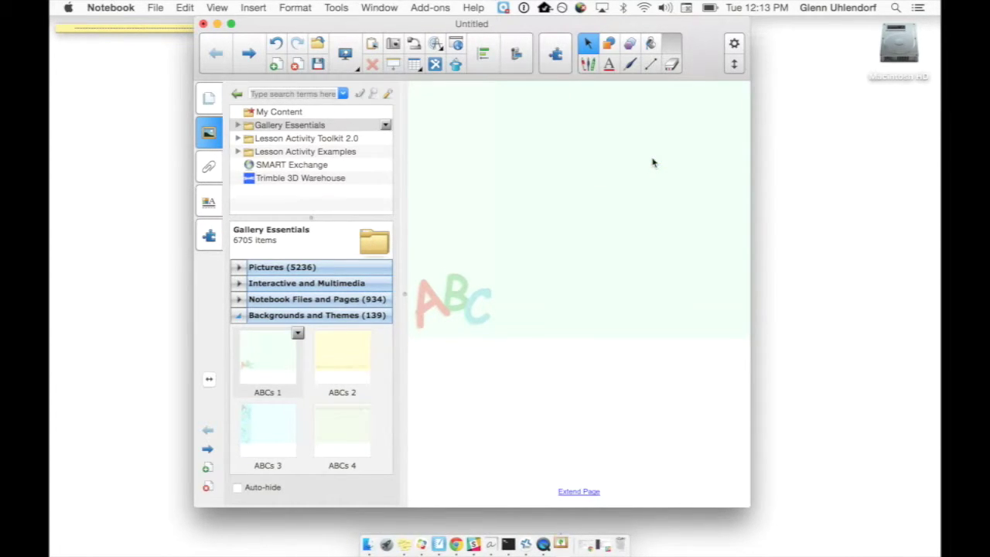
click(520, 207)
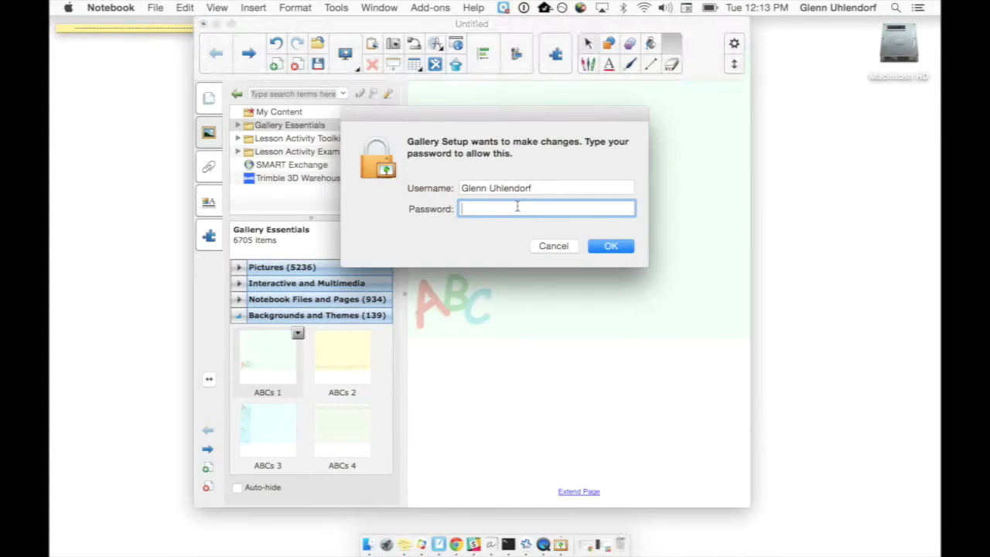
text(**********)
key(Return)
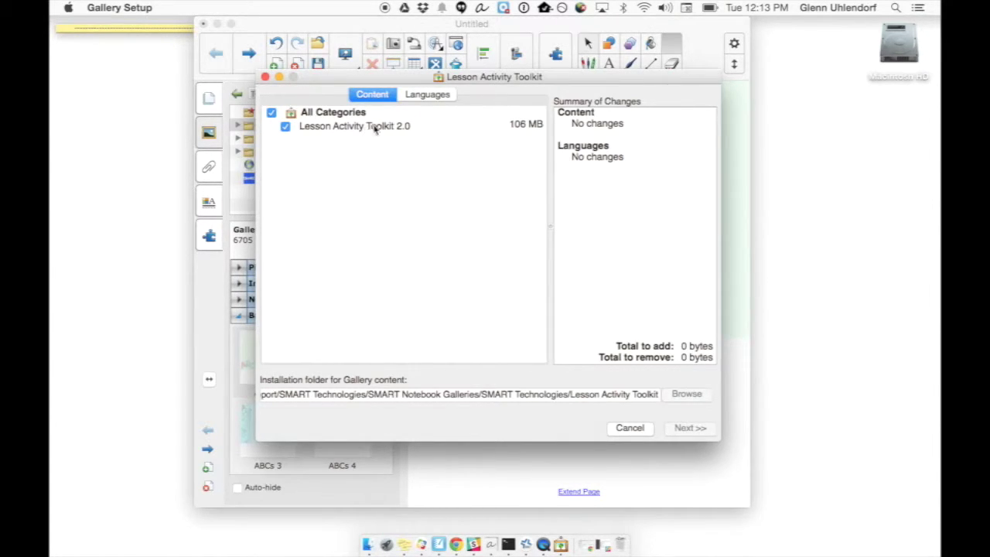
- Review the toolkit's Languages and Content tabs, then cancel the setup without changes
click(427, 95)
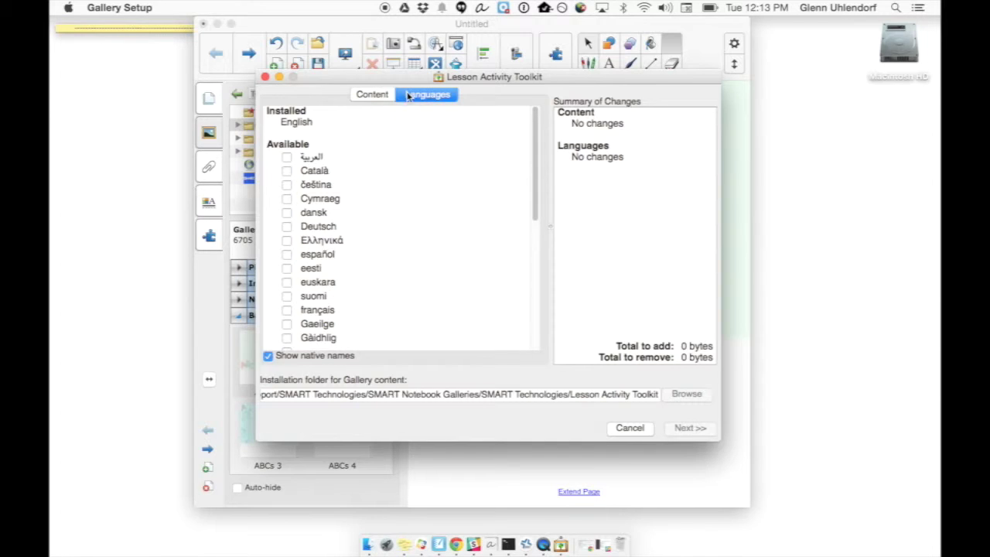
click(391, 98)
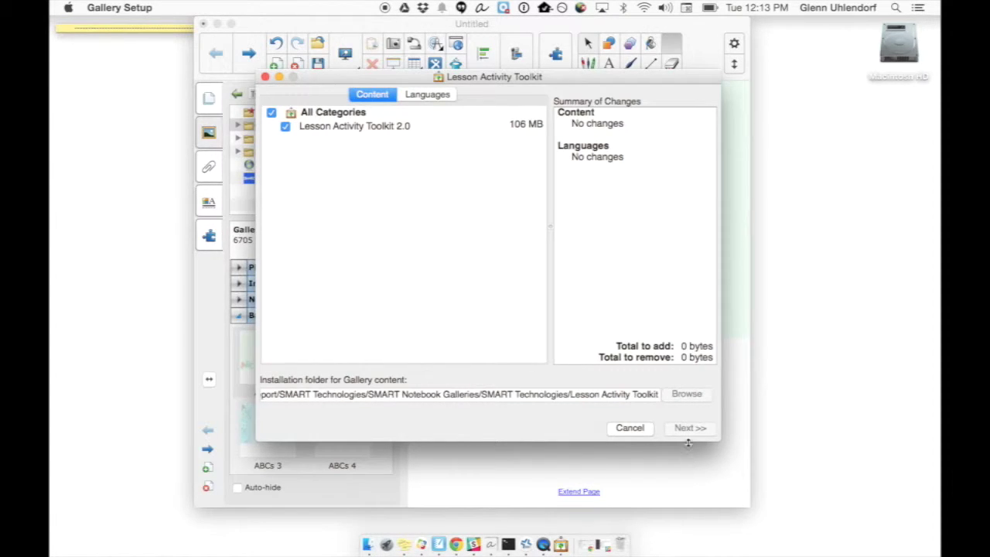
click(642, 430)
click(388, 94)
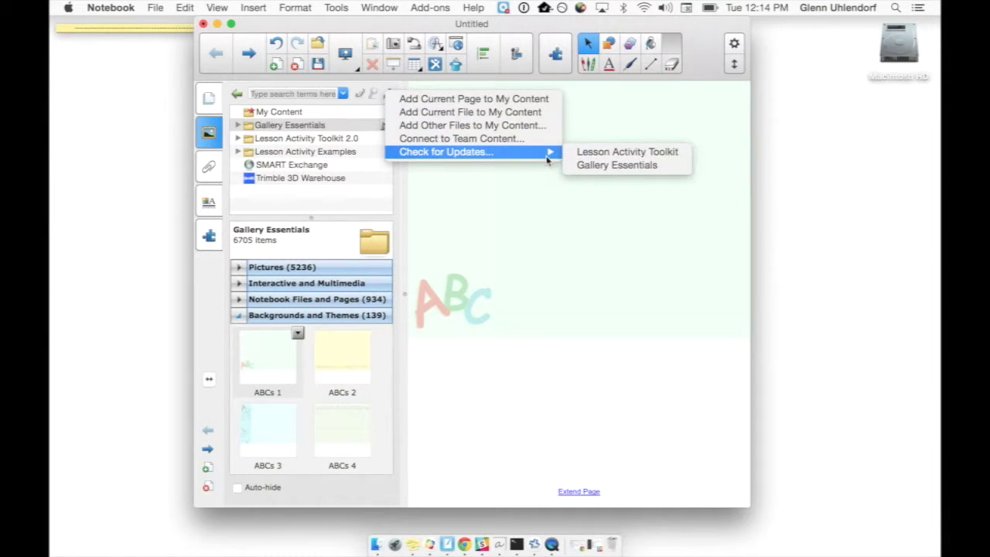
- Check Gallery Essentials for updates, authorising the setup with the account password
click(621, 165)
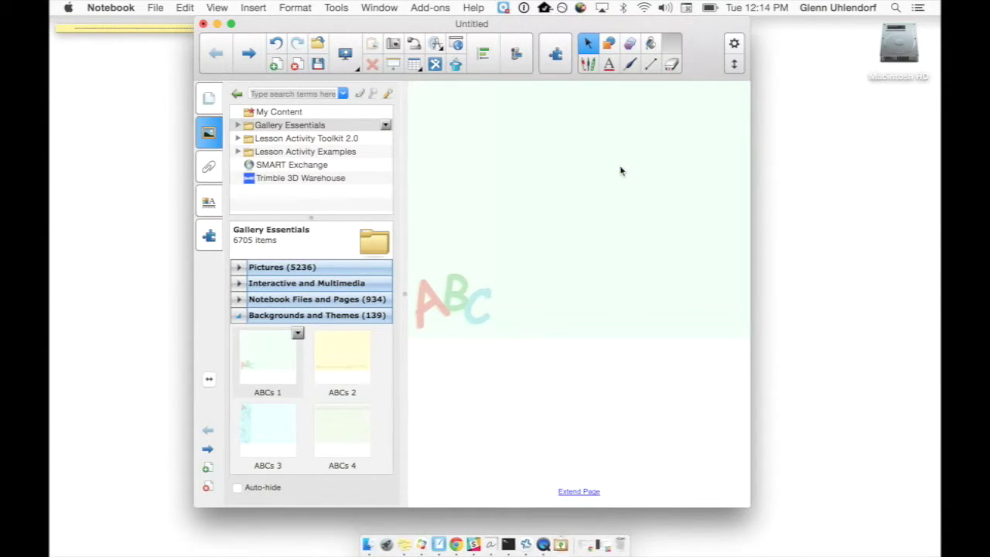
click(495, 209)
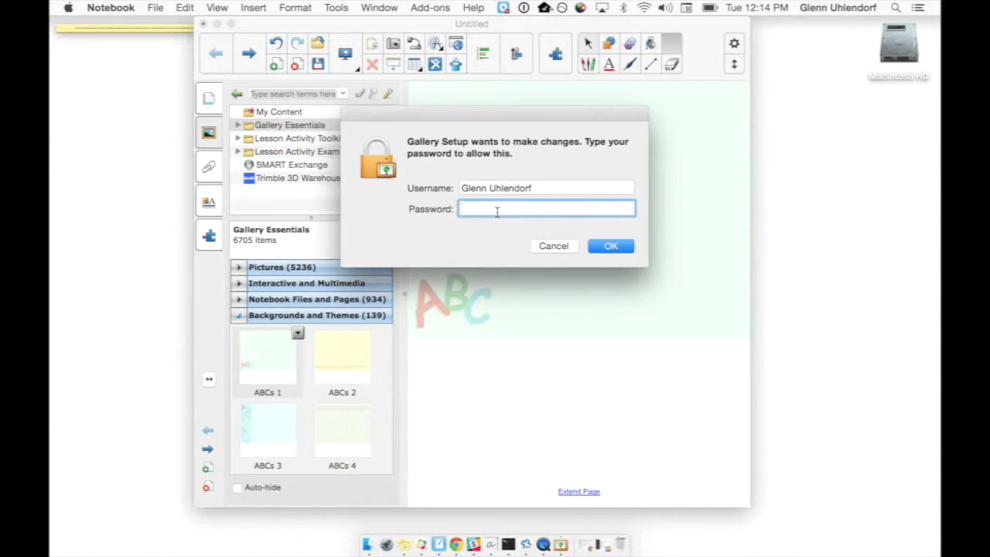
key(Return)
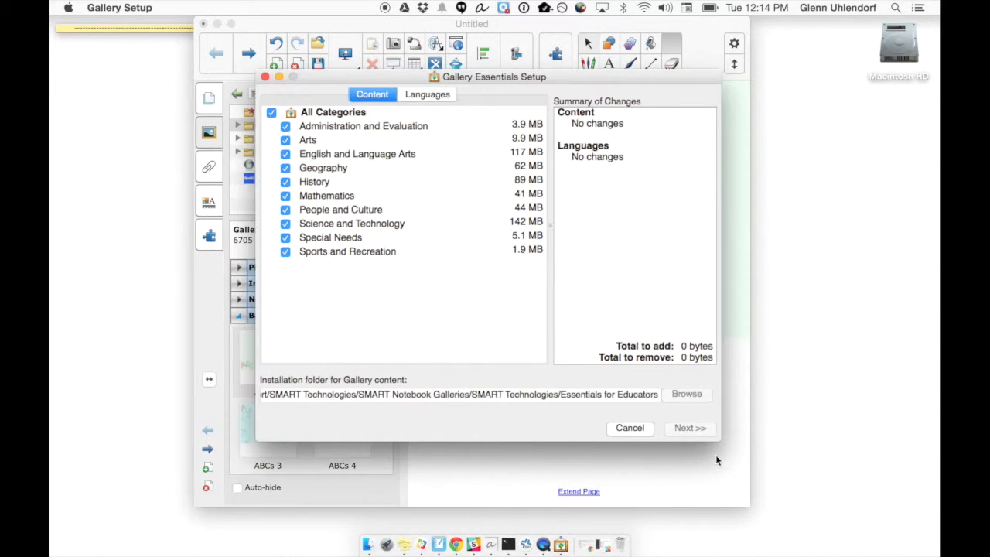
- Uncheck all nine categories except Mathematics, from History to Science and Technology, then close the setup
click(286, 182)
click(286, 154)
click(286, 127)
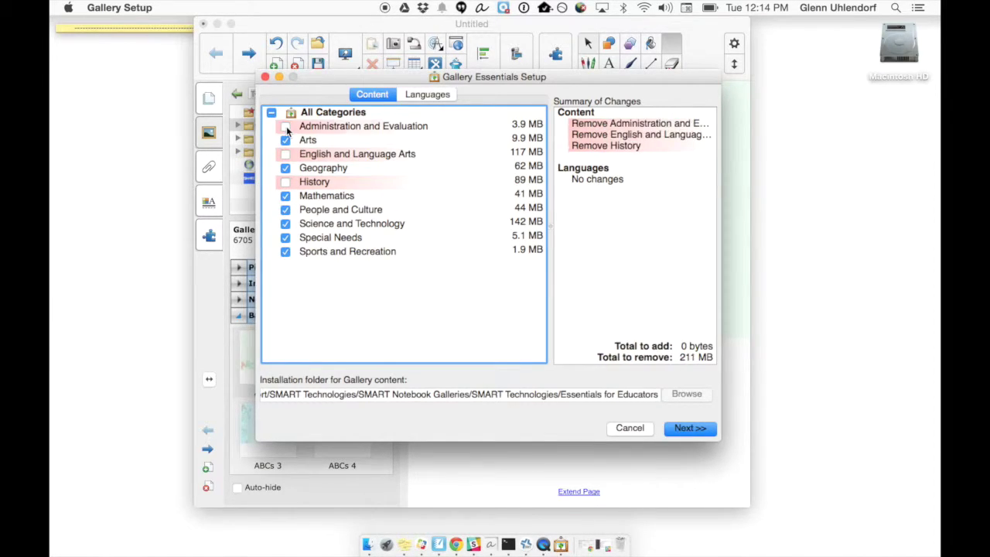
click(286, 140)
click(285, 168)
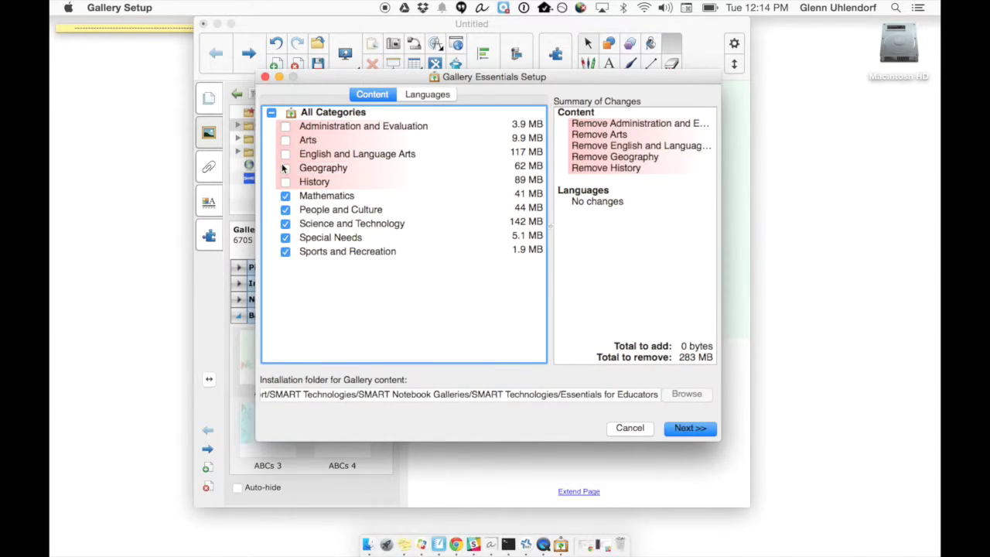
click(286, 210)
click(285, 237)
click(286, 251)
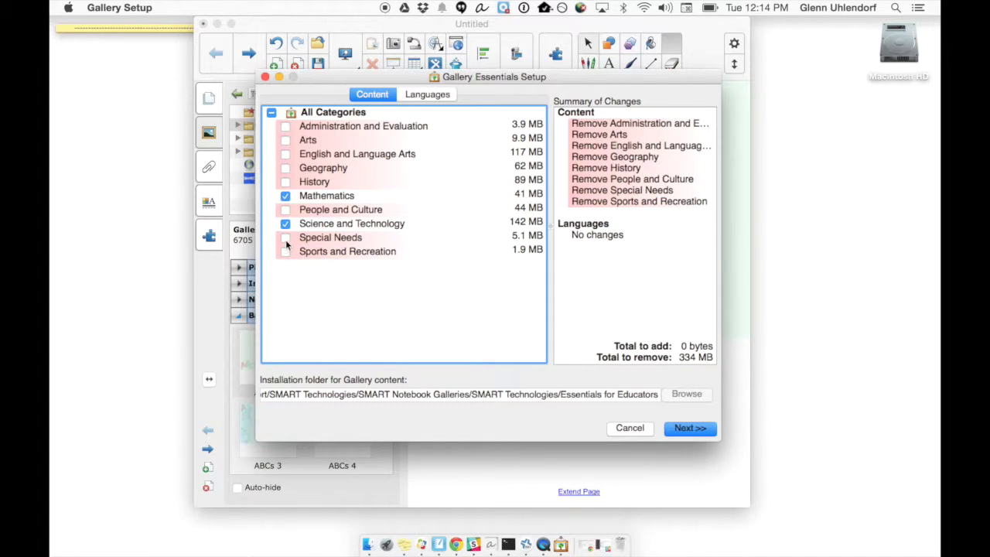
click(285, 224)
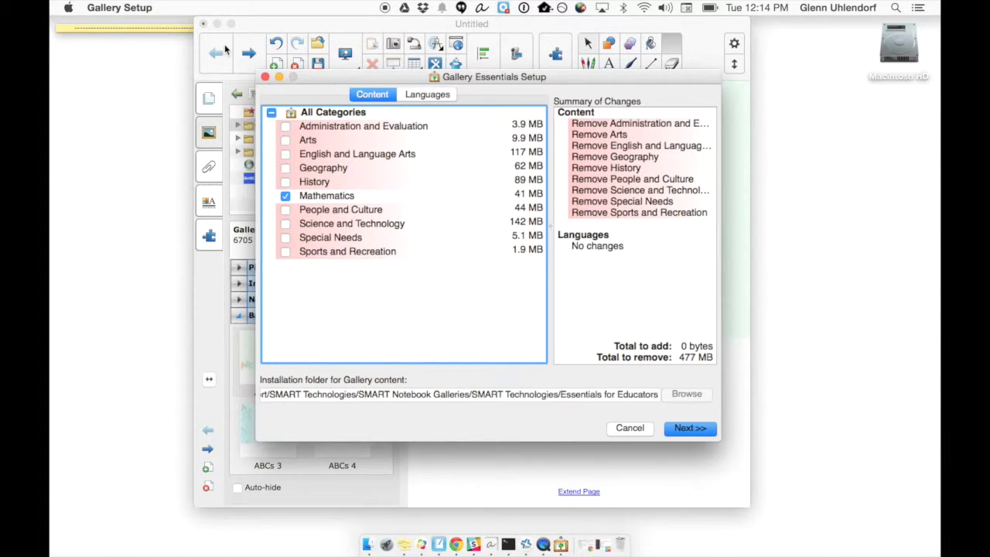
click(265, 78)
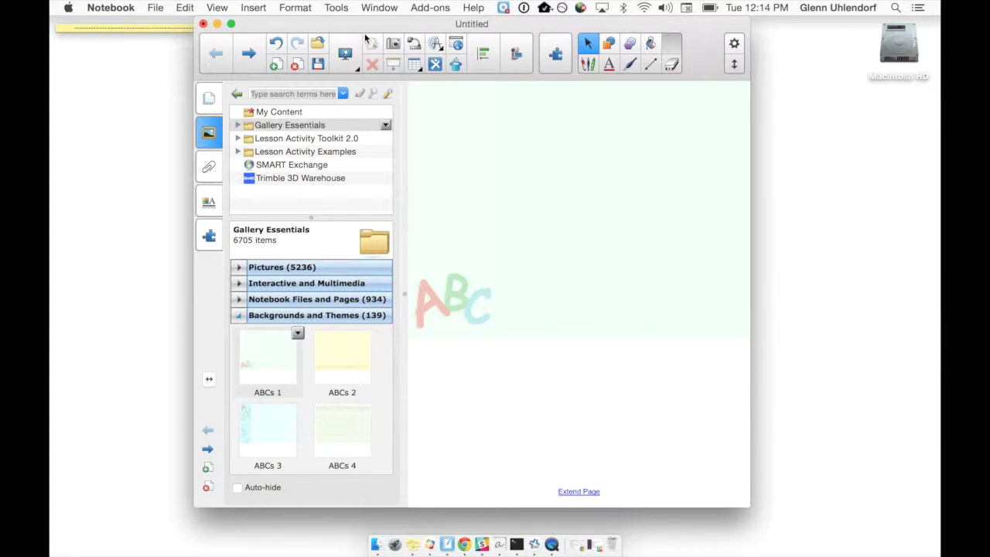
drag(394, 41, 388, 27)
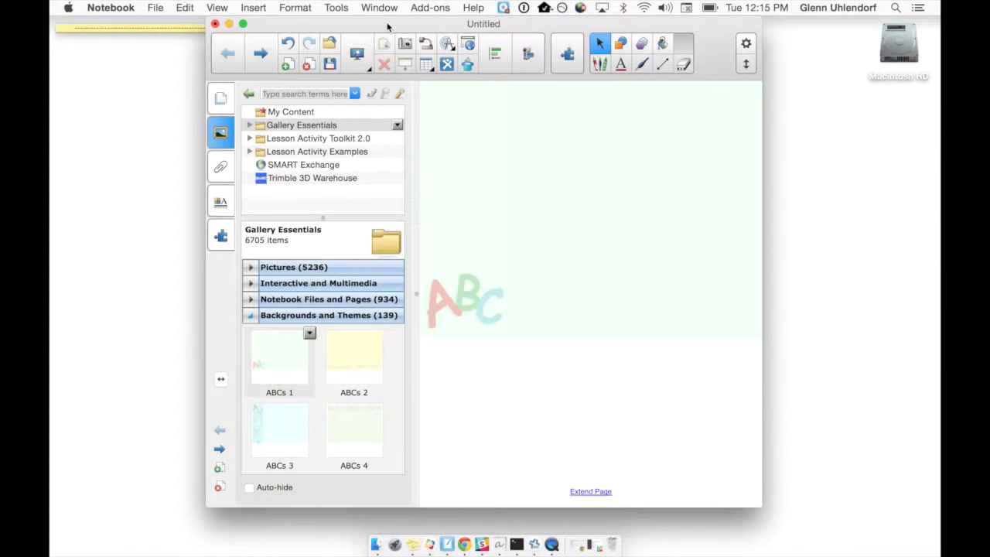